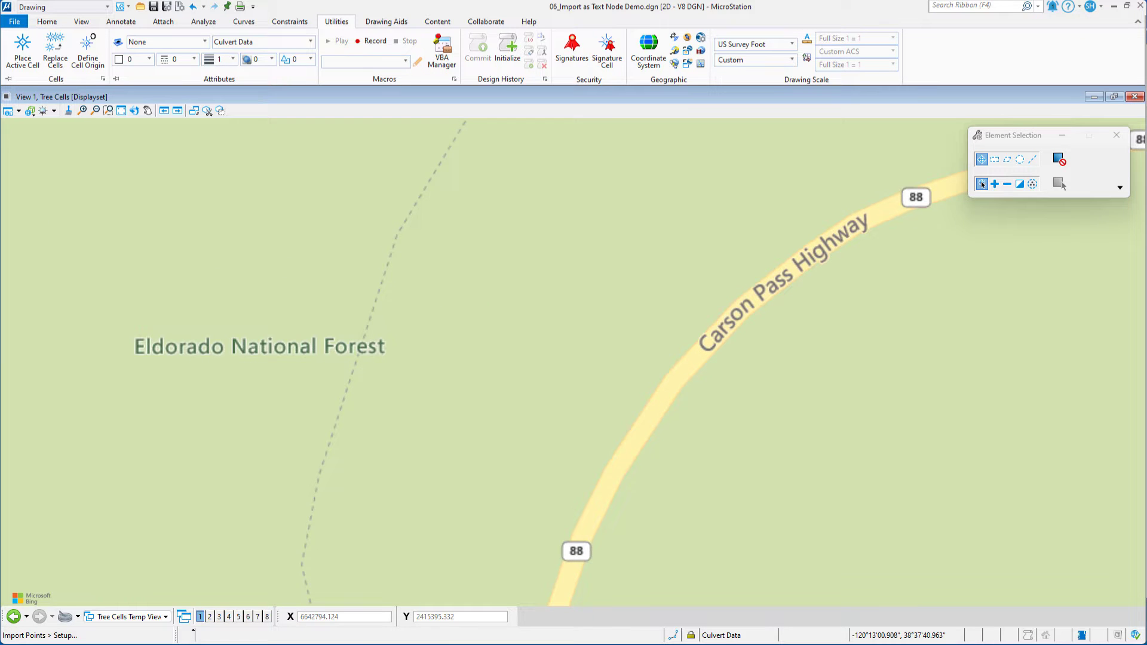
Bring the culvert workbook into view, then move it aside to reveal the map.
key(alt+Tab)
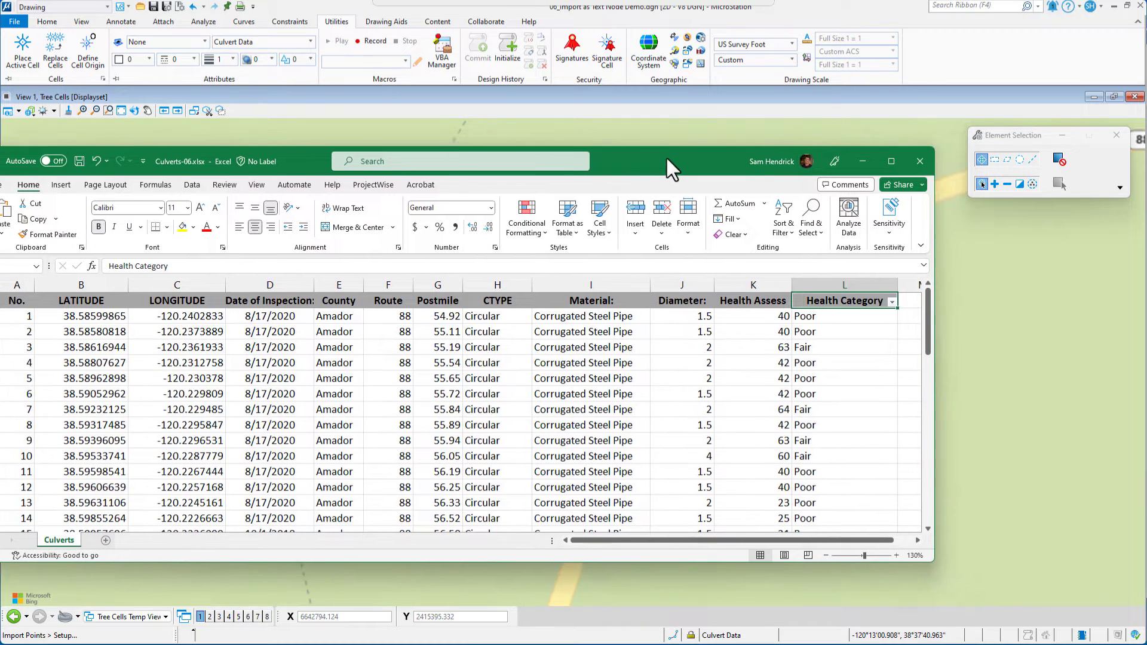
drag(665, 157, 722, 148)
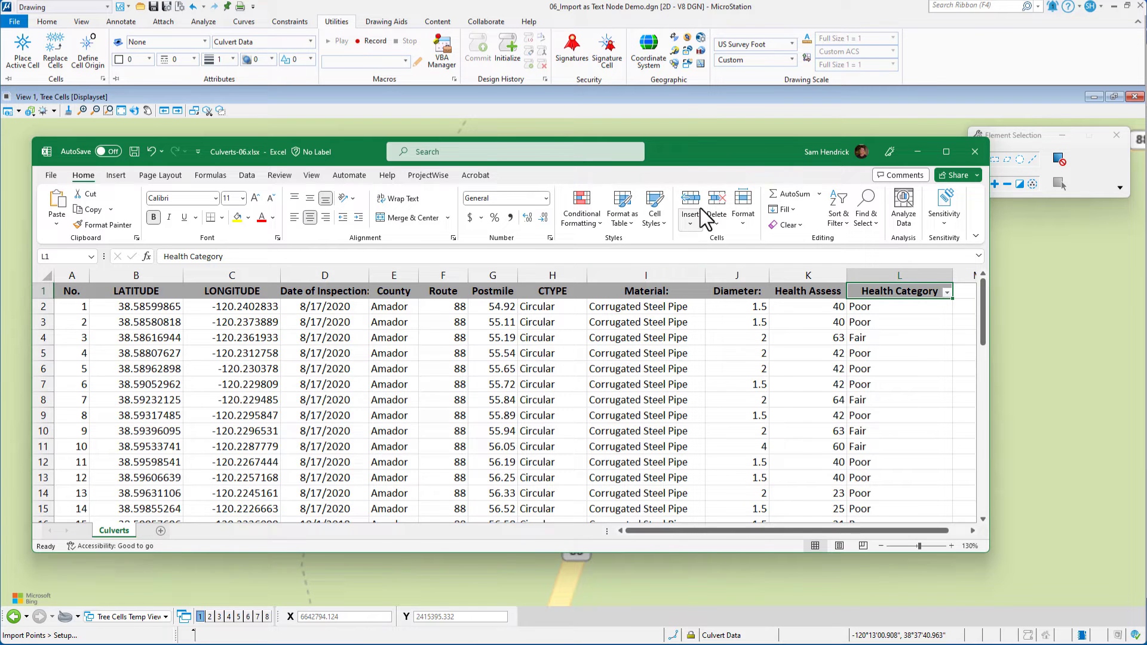
drag(743, 152, 0, 215)
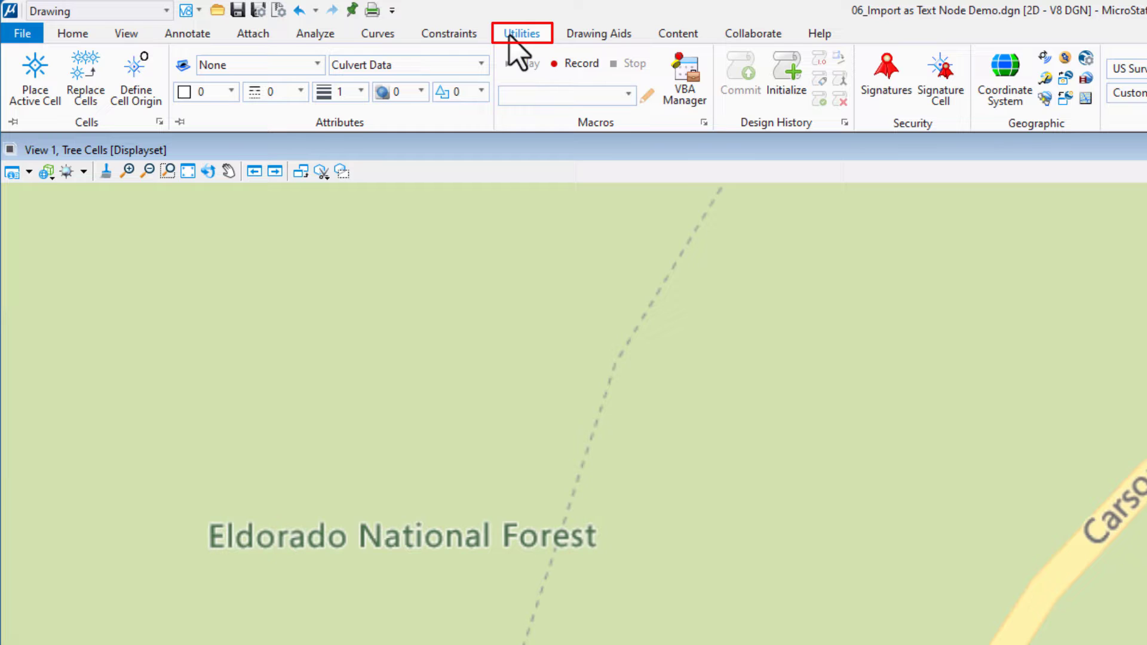
Load the Import Points CE 3.1 project from the VBA Projects list.
click(688, 77)
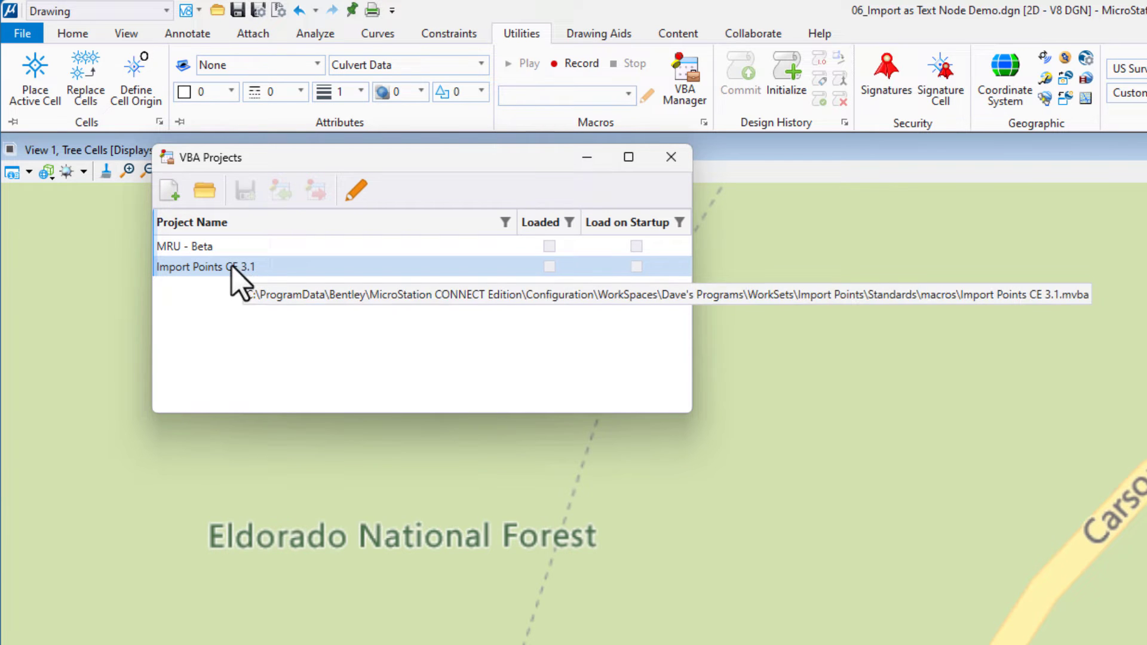
click(549, 266)
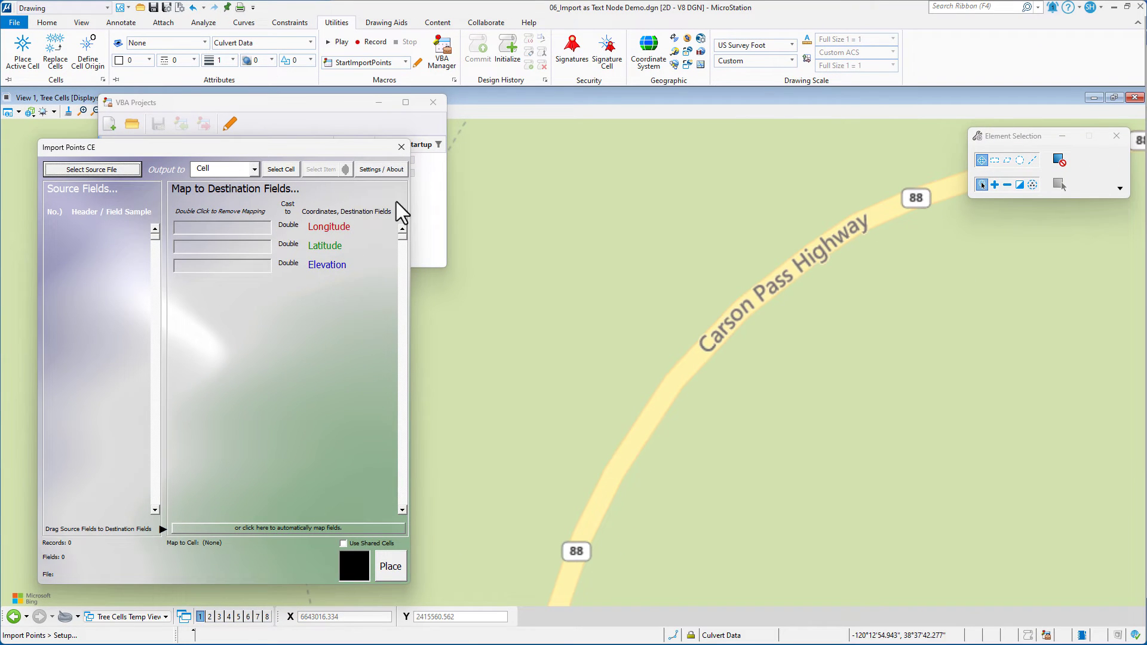
click(441, 103)
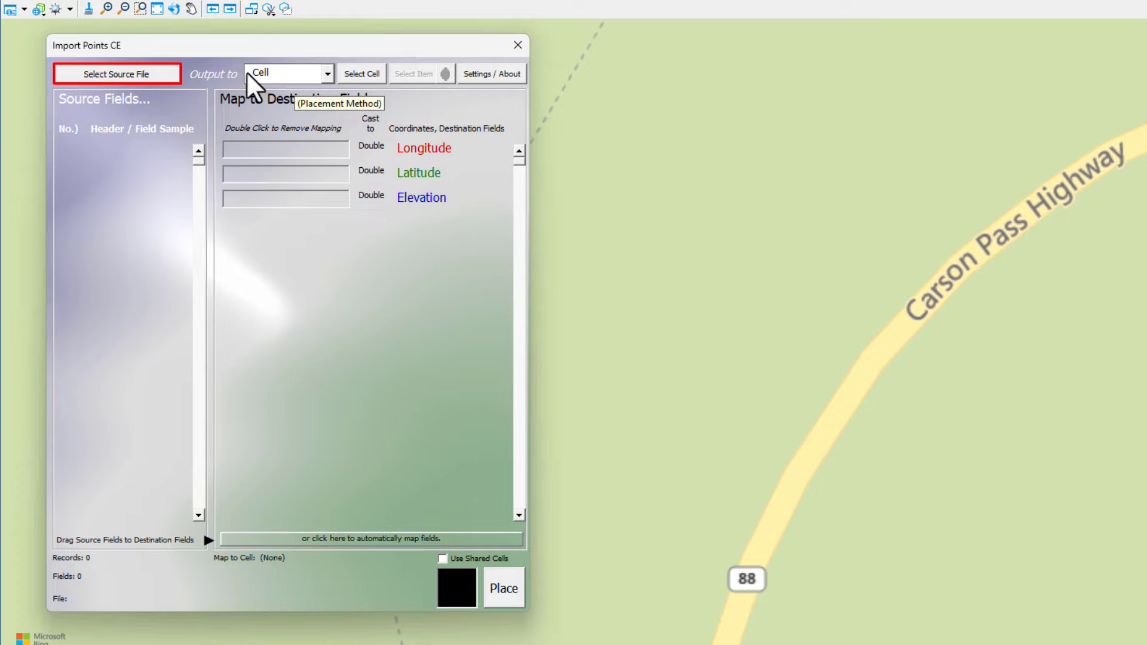
Pick Culverts-06.csv in the 06_Demo folder as the import source file.
click(123, 72)
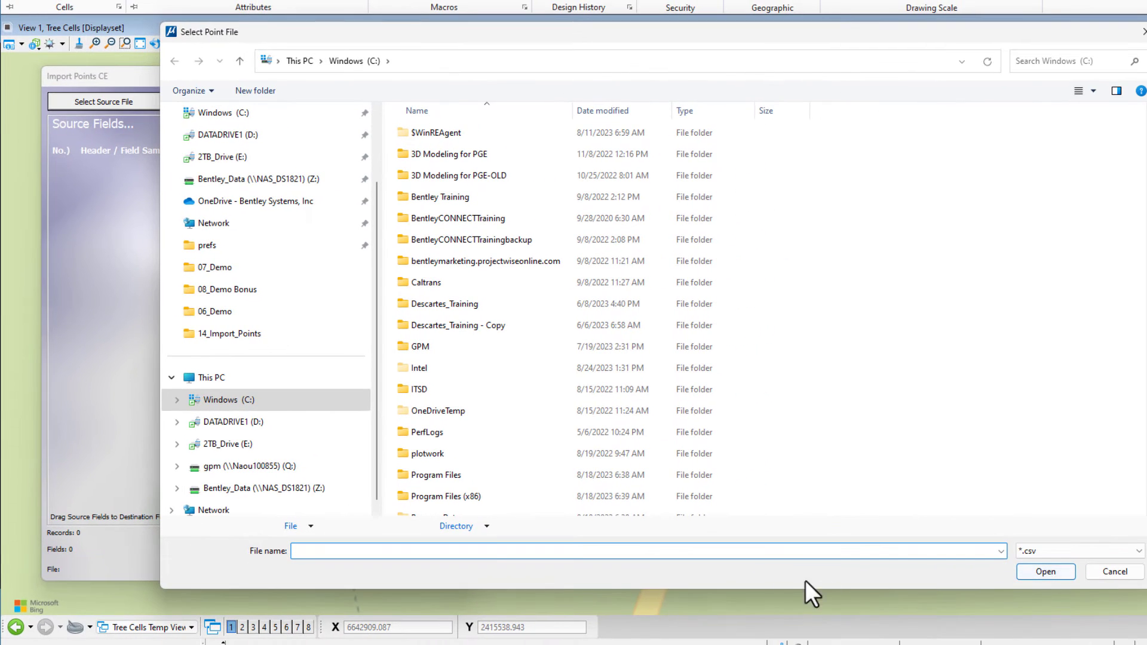
click(482, 525)
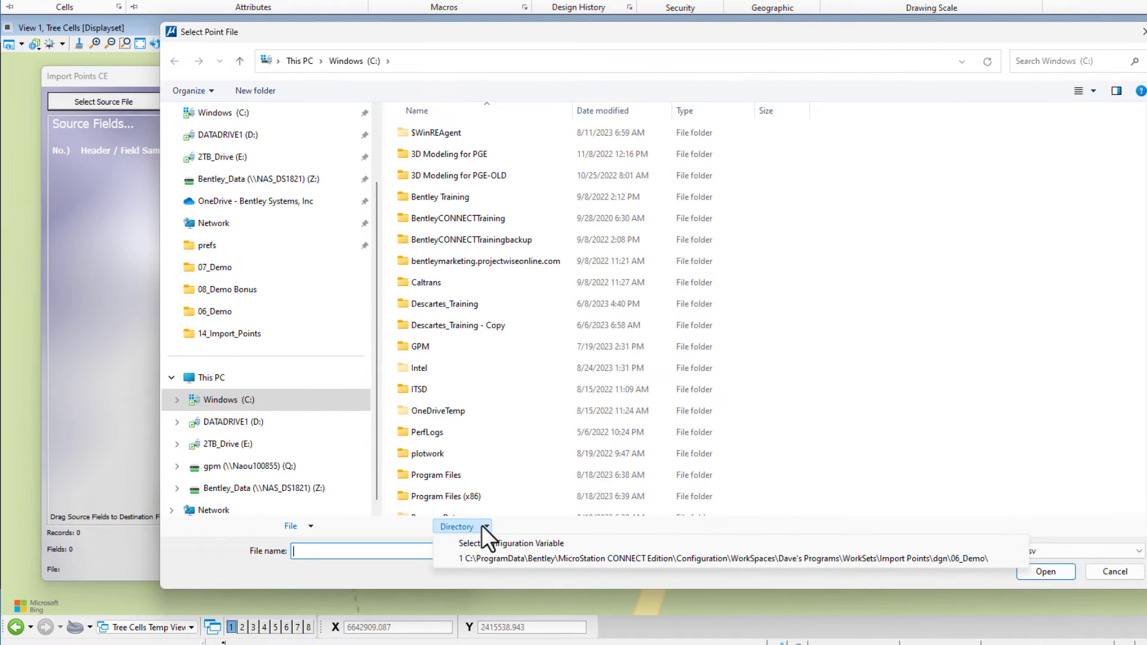
click(496, 560)
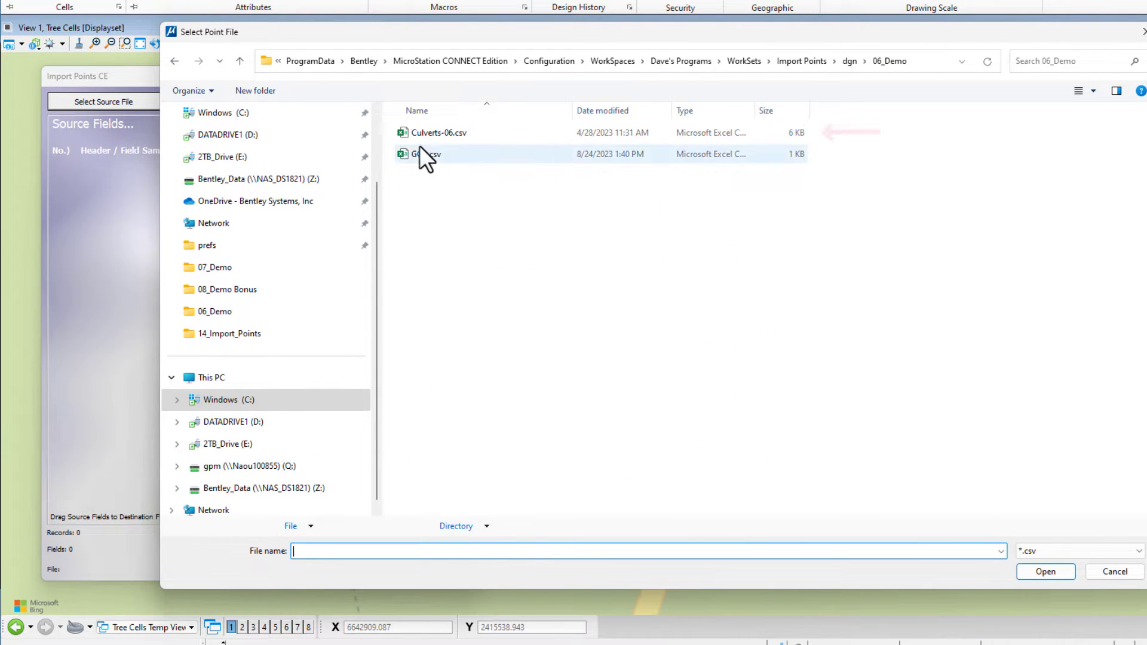
click(430, 133)
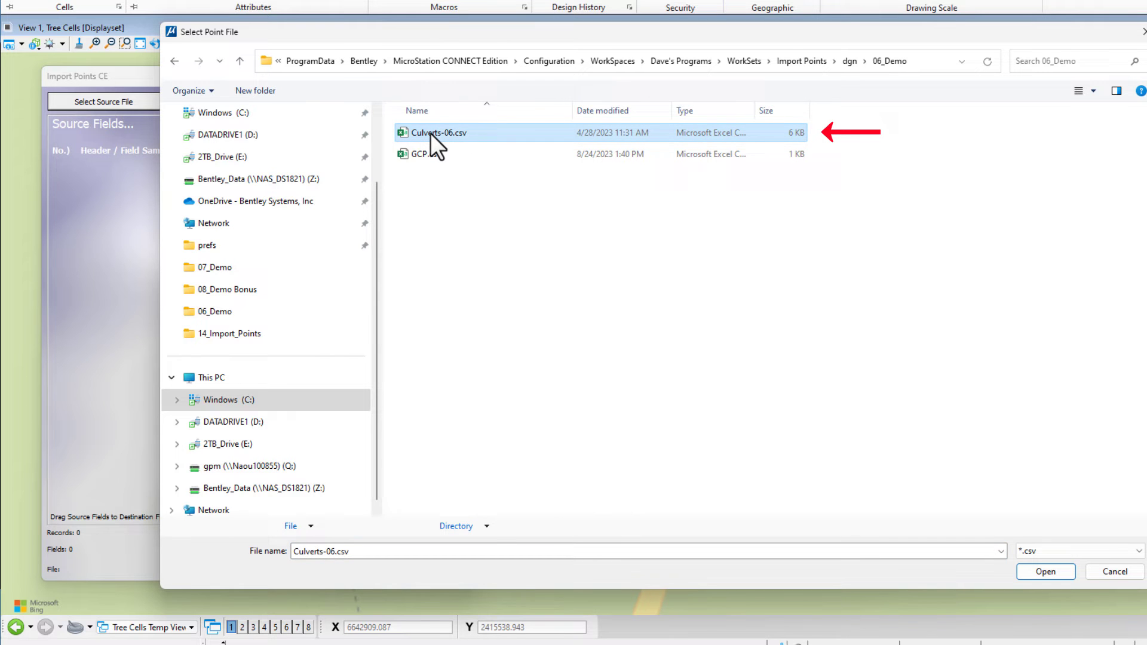
double_click(430, 132)
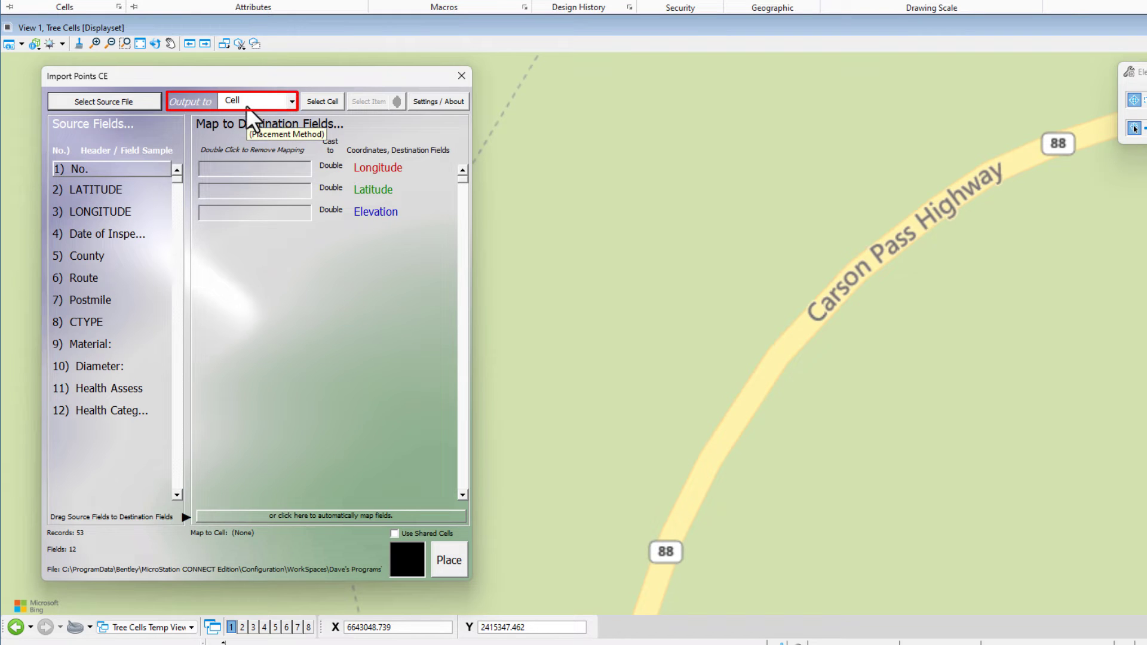
Set Output to Text Node and start mapping the Postmile field.
click(290, 102)
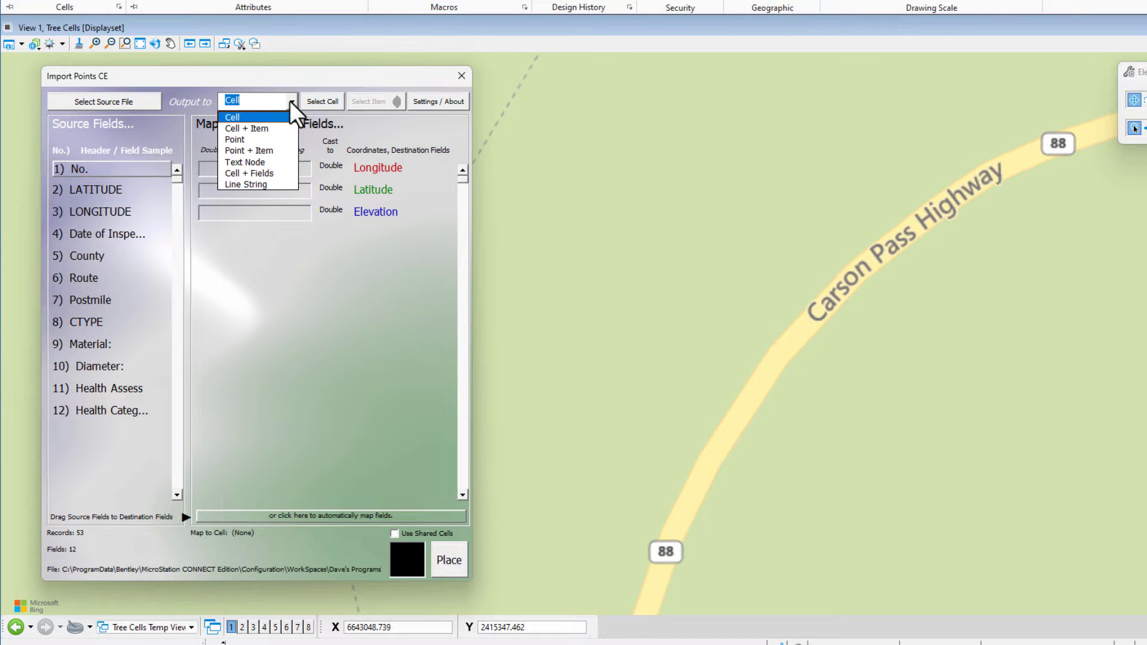
click(260, 161)
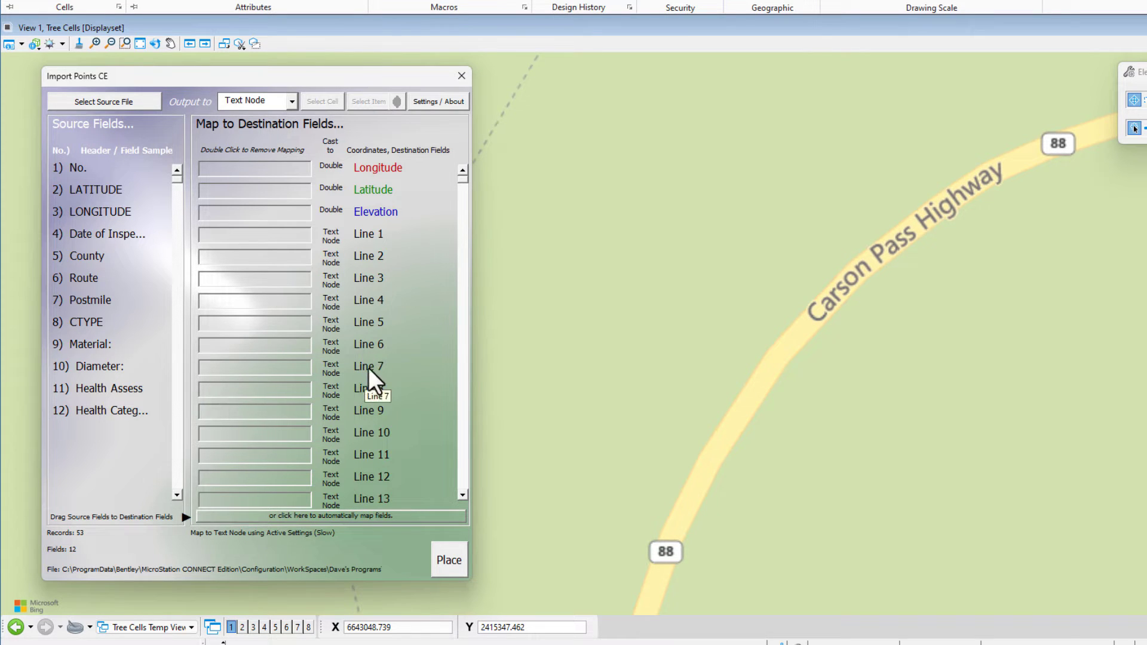
drag(107, 301, 249, 327)
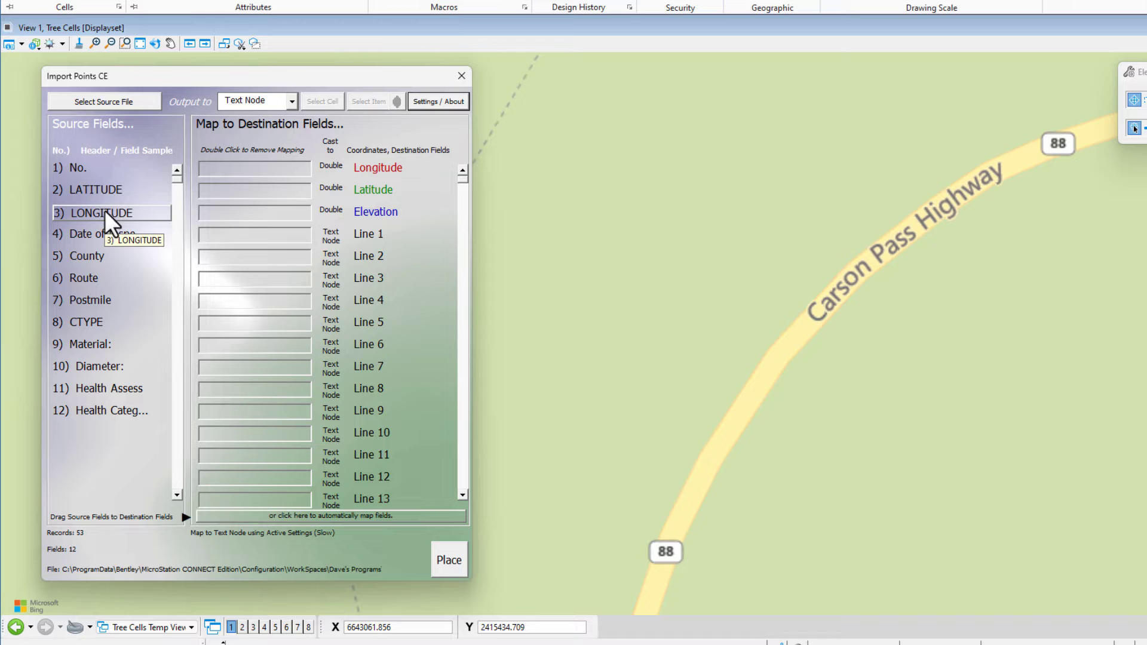
click(427, 100)
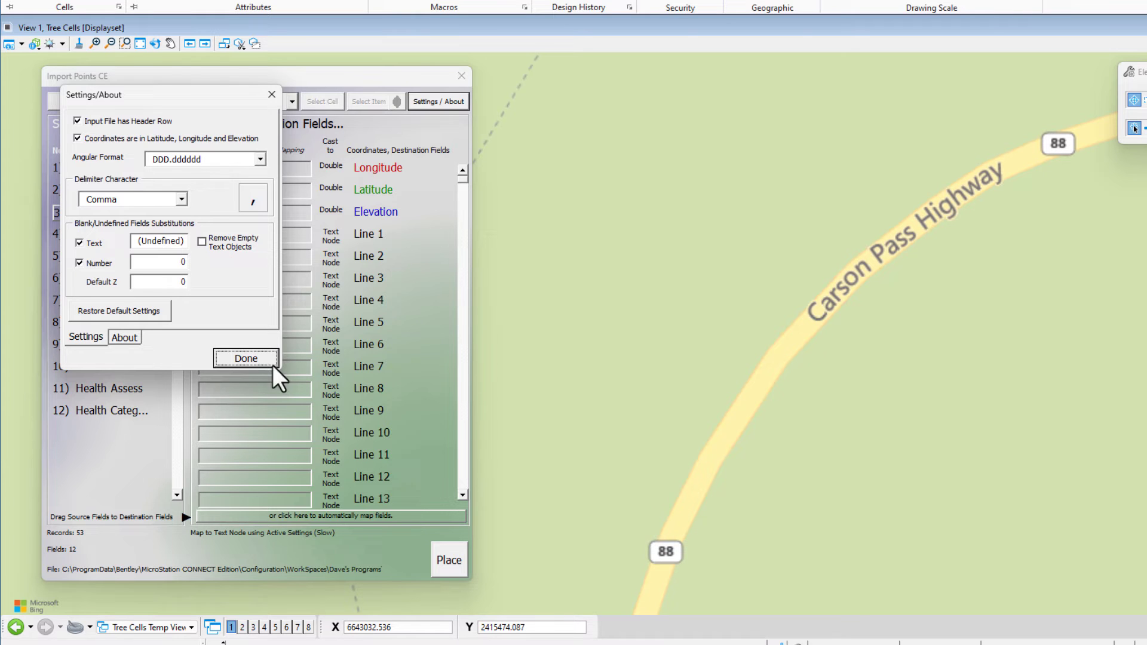
click(248, 359)
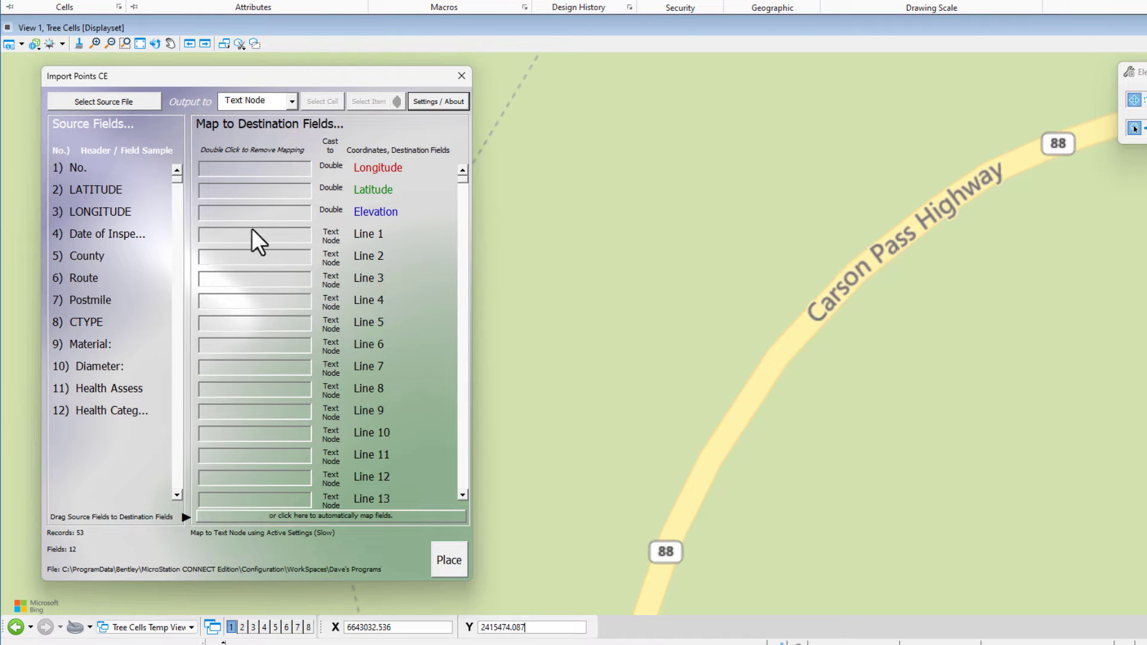
Auto-map LONGITUDE and LATITUDE to coordinates, and clear Health Assess from Elevation.
drag(84, 238, 257, 246)
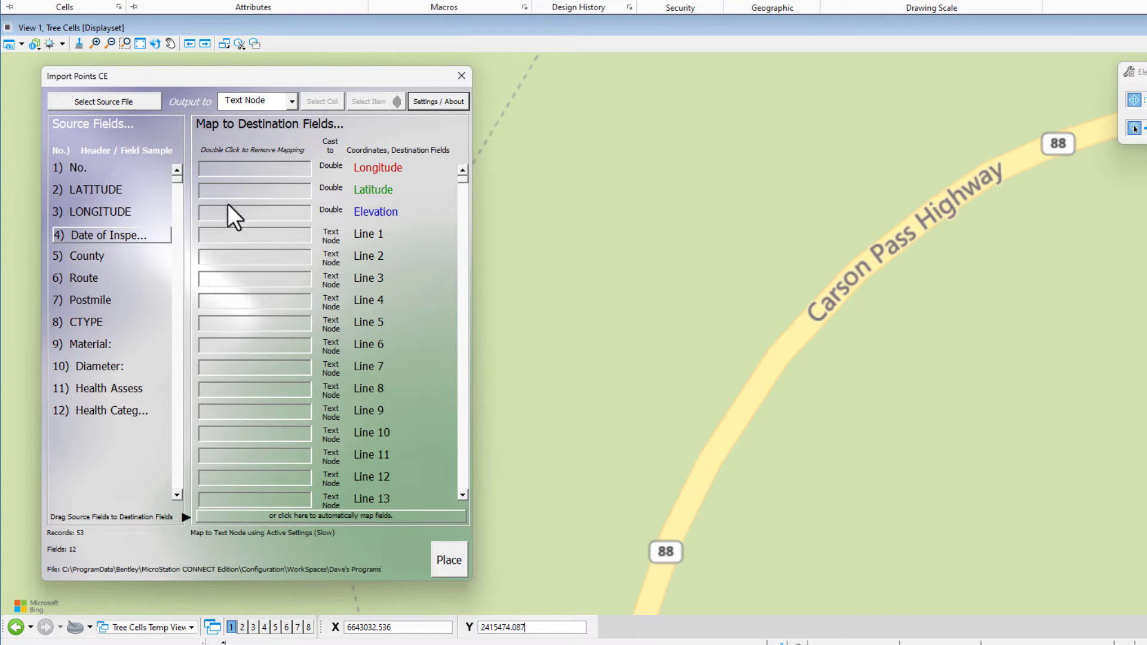
click(110, 209)
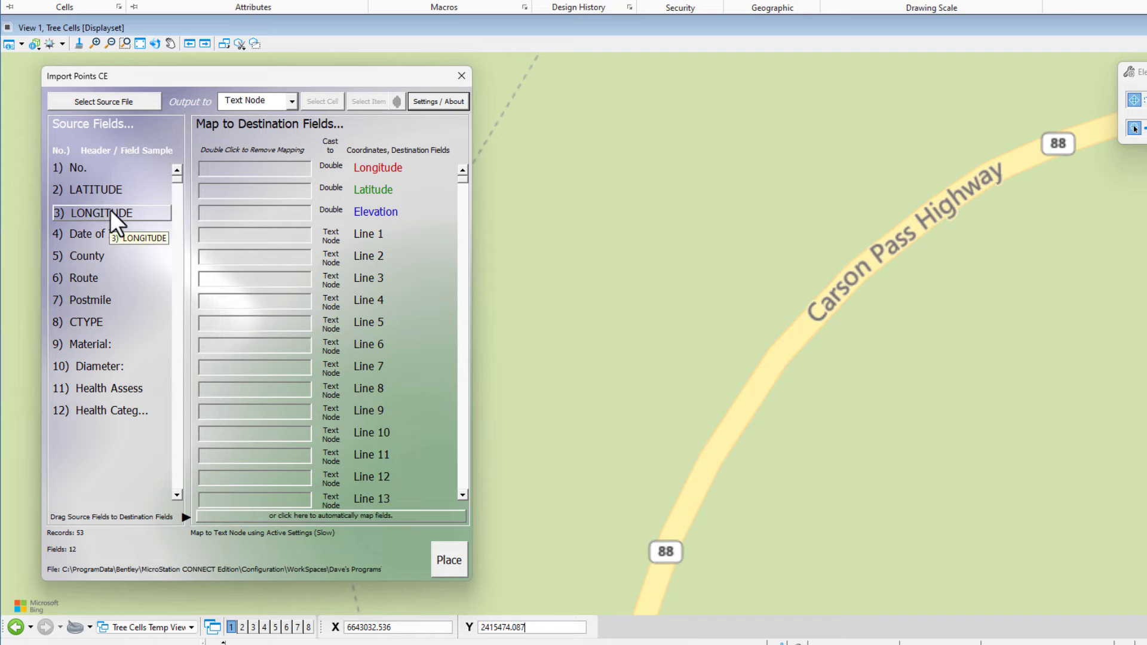
click(119, 301)
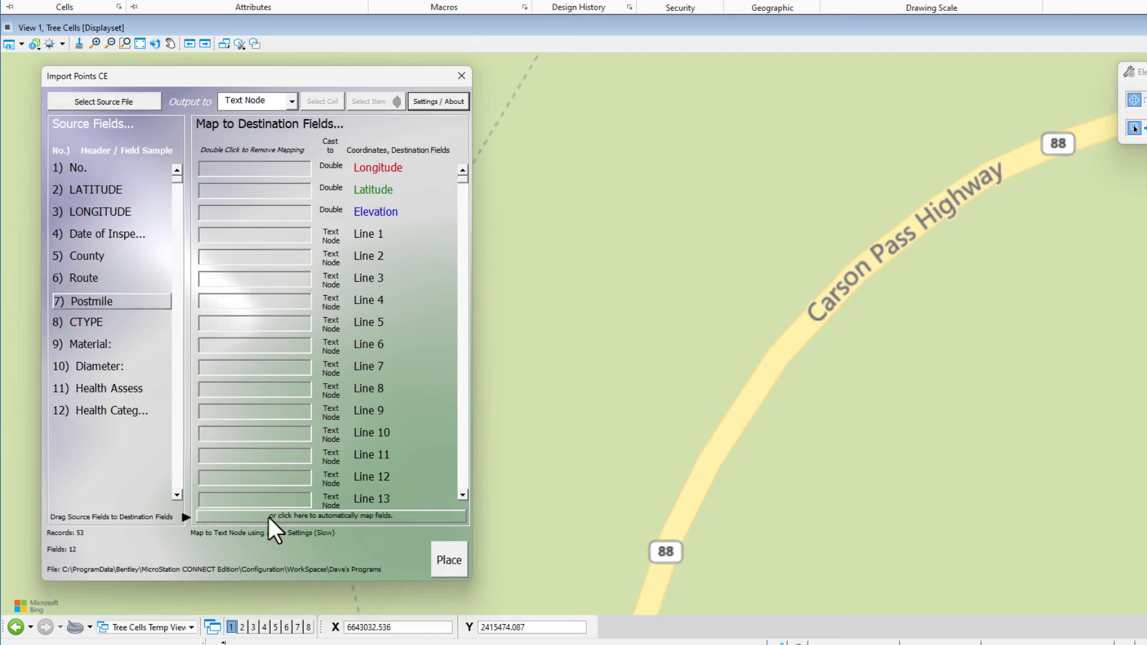
click(343, 516)
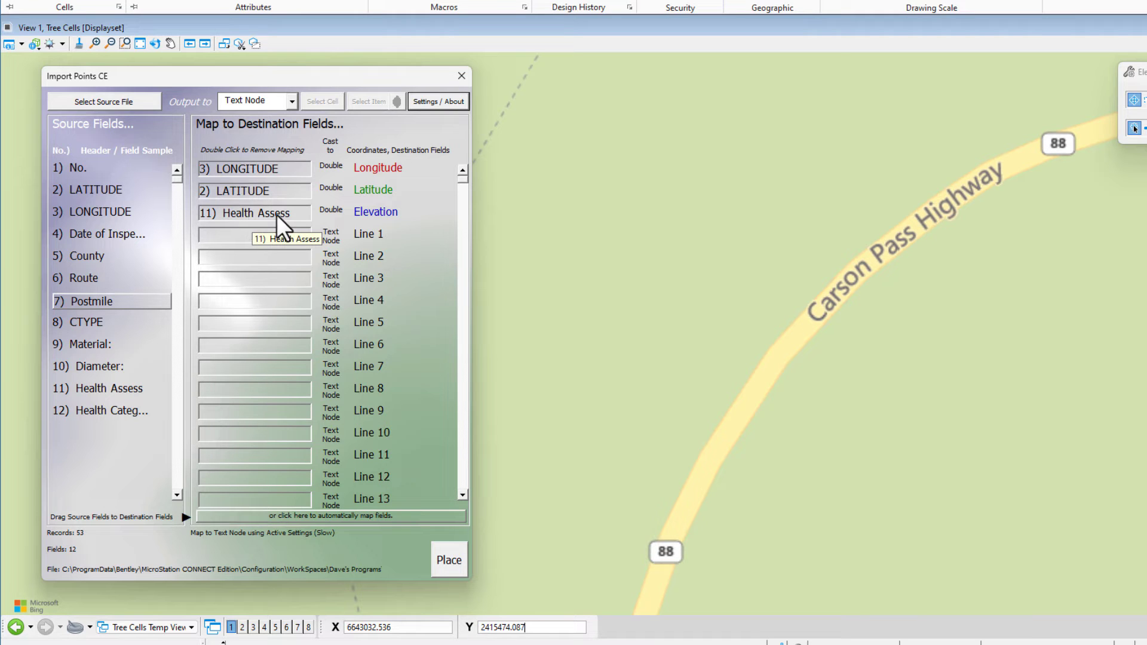
double_click(231, 211)
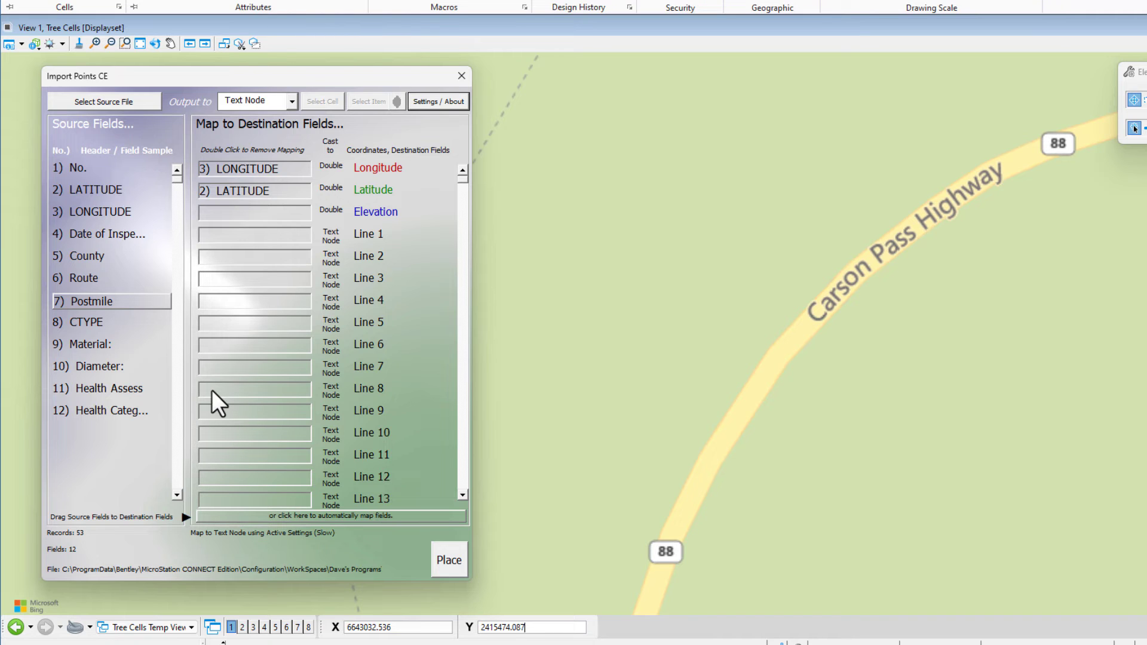
Map LONGITUDE to Line 8, LATITUDE to Line 7 and Postmile to Line 6.
click(113, 210)
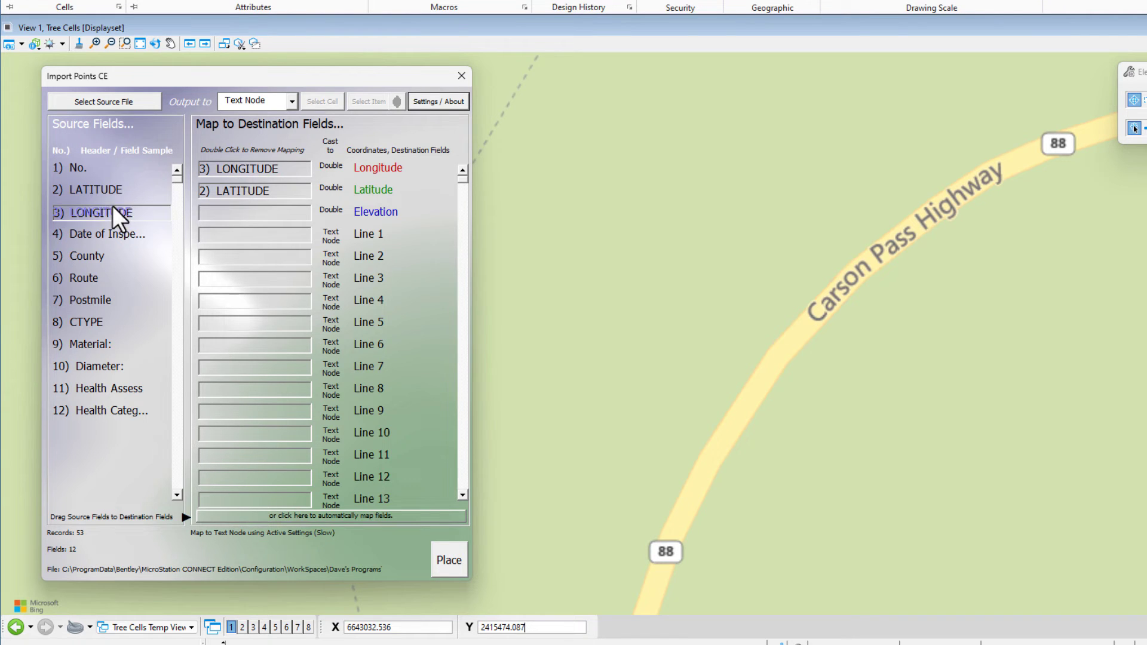
drag(113, 205, 259, 387)
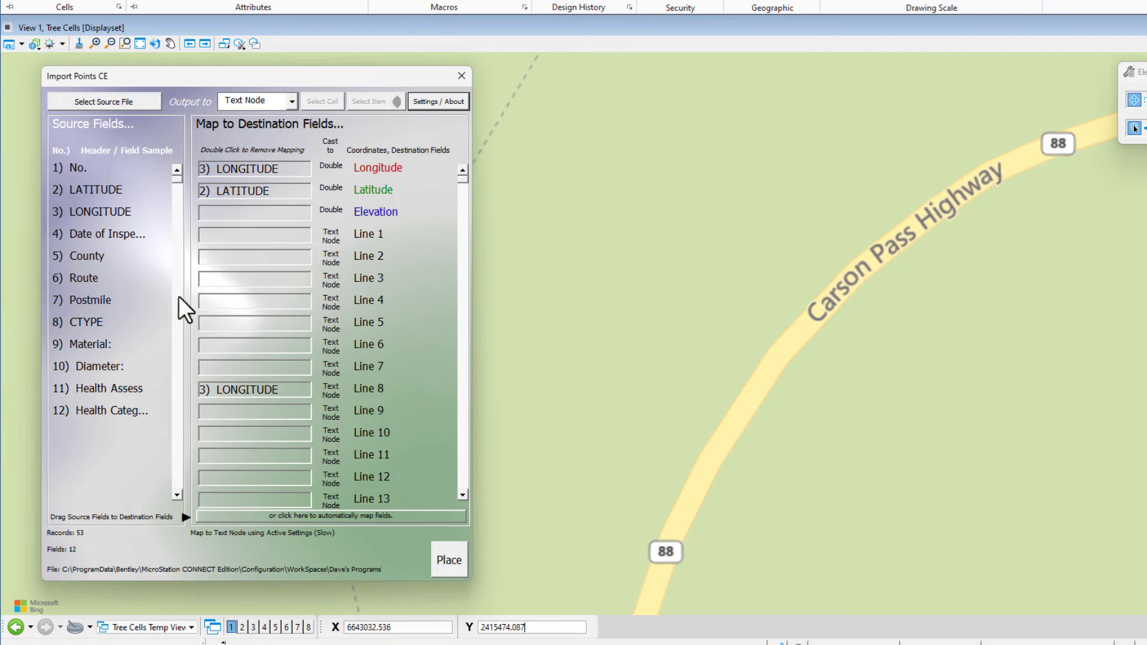
click(95, 191)
drag(95, 192, 252, 372)
click(106, 299)
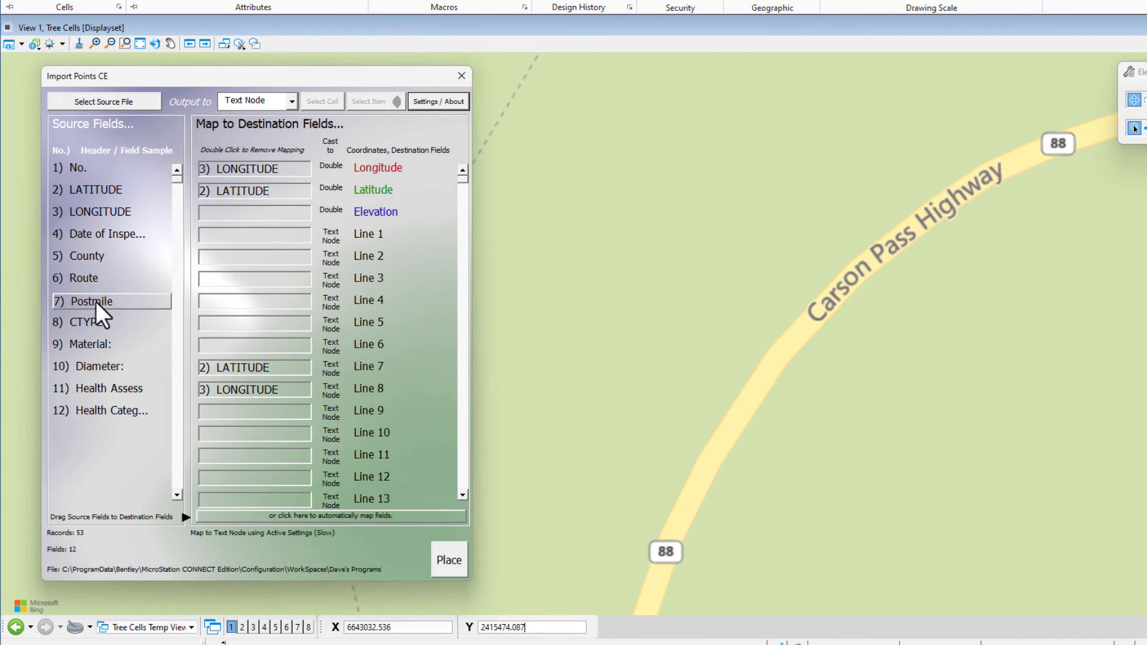
drag(95, 301, 257, 346)
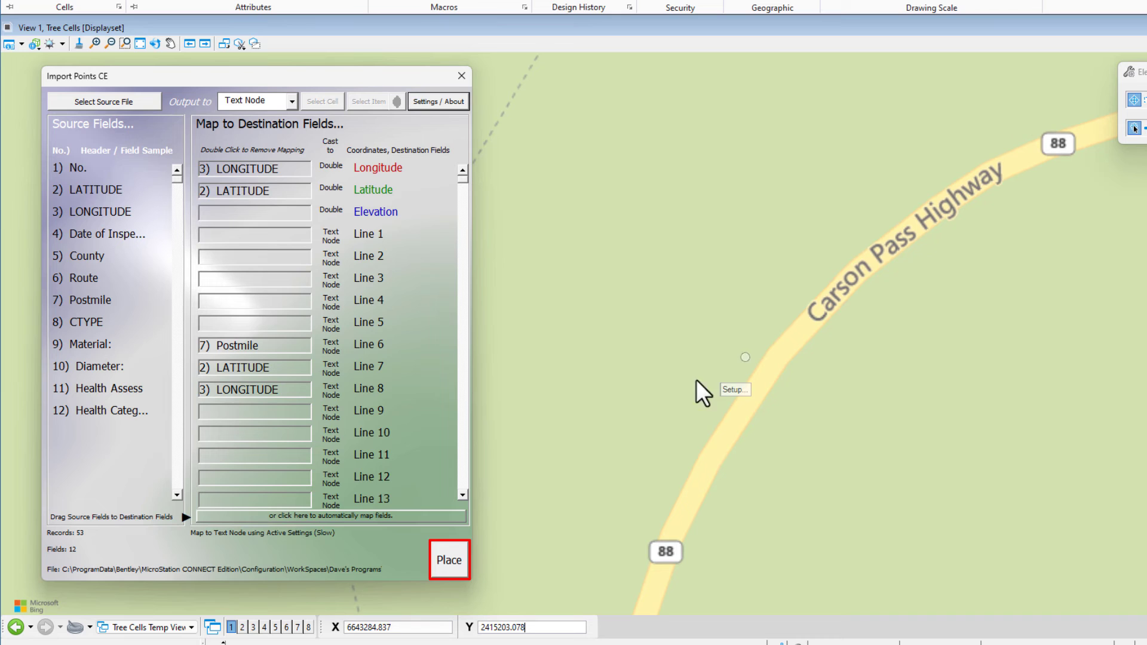
Place the culvert text nodes and zoom in on the 58.43 postmile label.
click(449, 560)
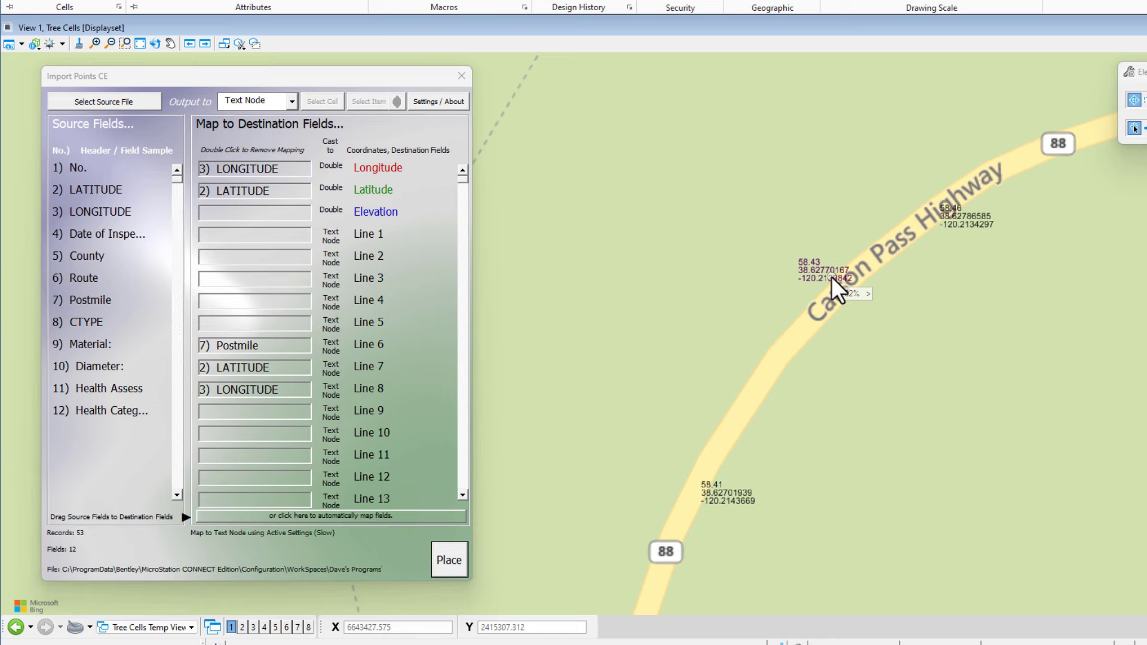
scroll(830, 275, up, 3)
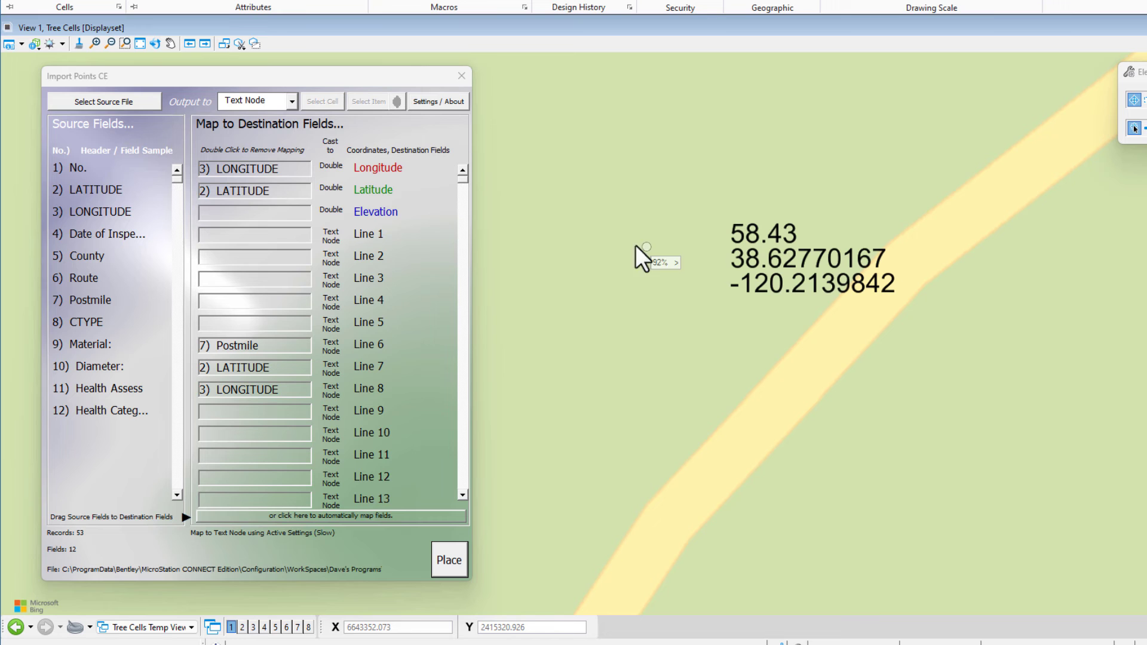
click(238, 174)
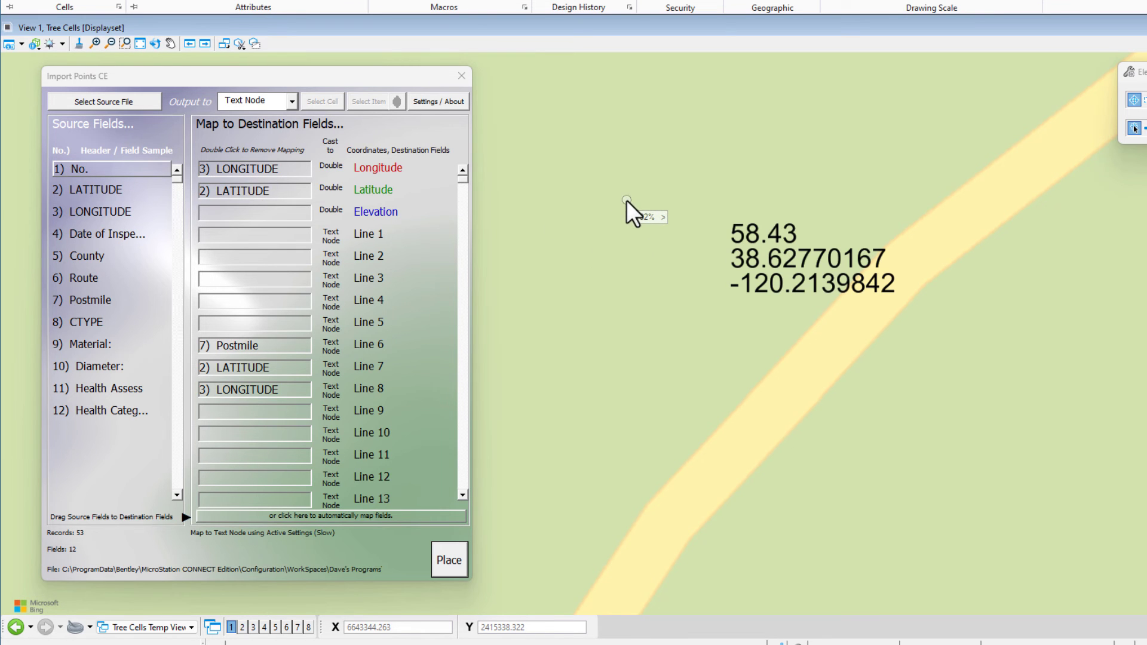
Draw a line from the 58.43 label's snapped origin horizontally to the left.
key(space)
click(611, 172)
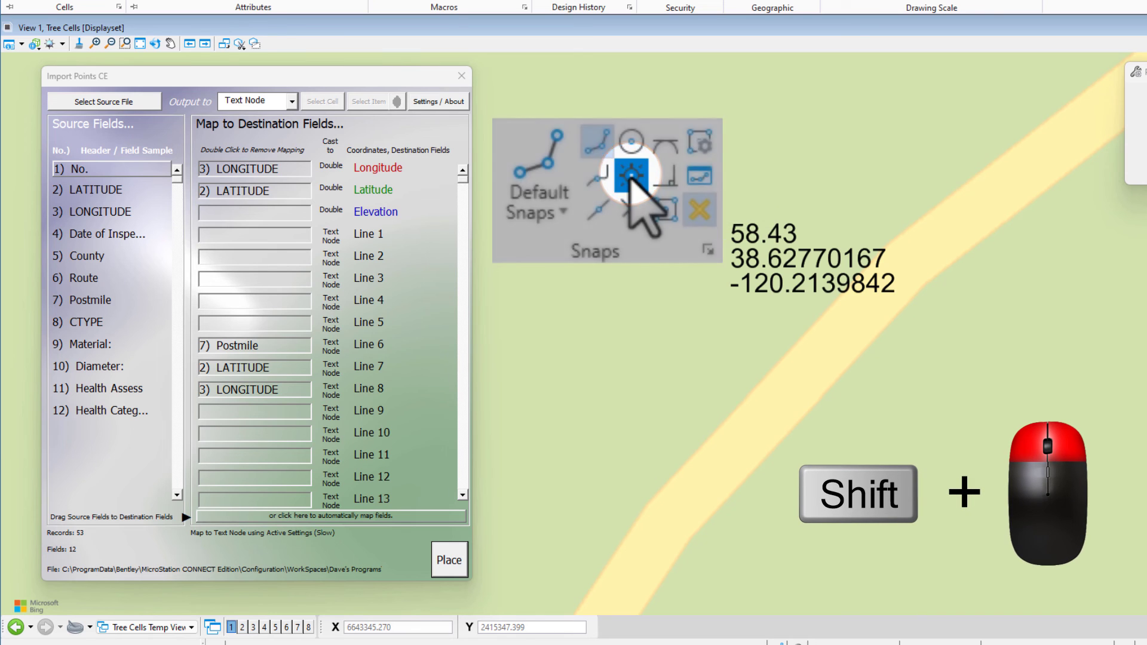
click(624, 177)
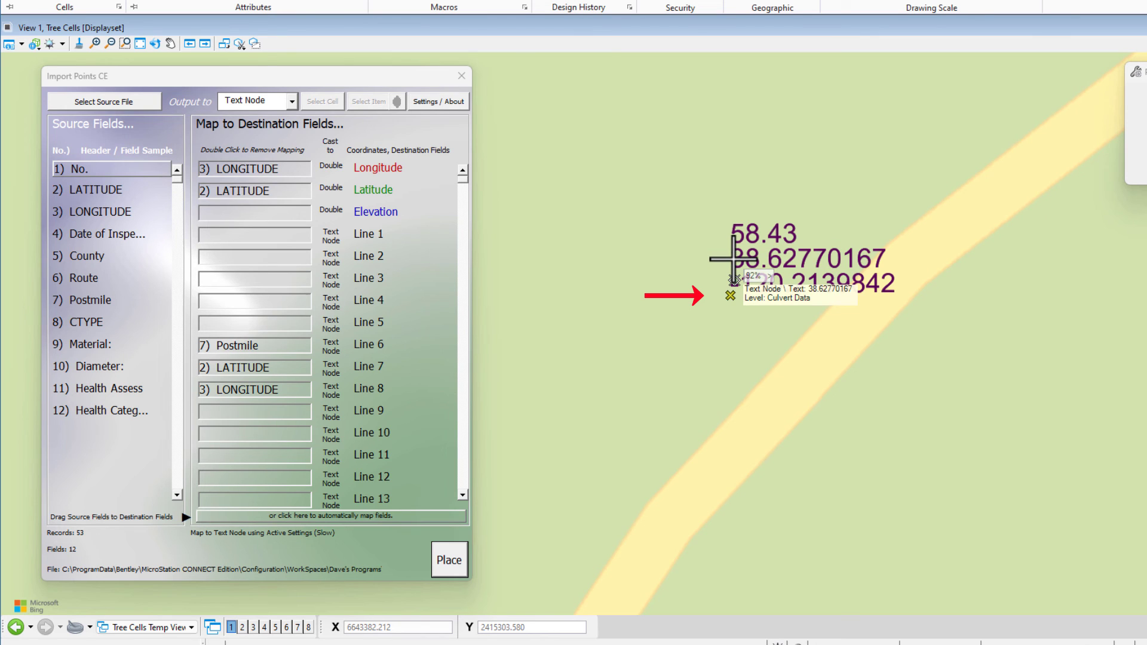
click(729, 294)
click(606, 302)
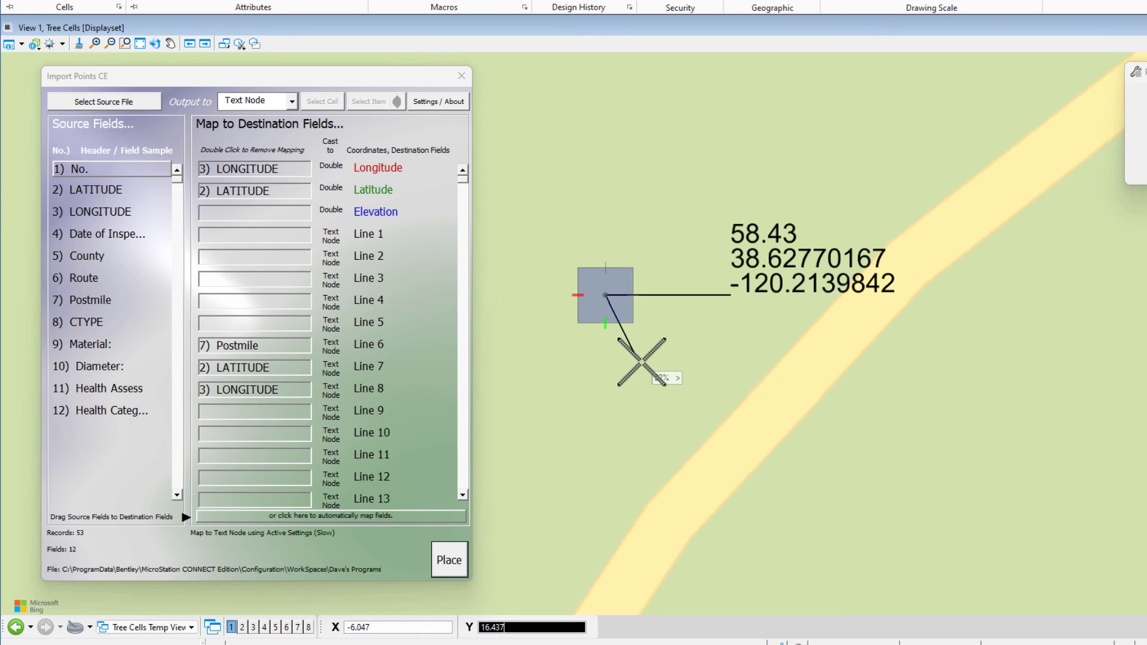